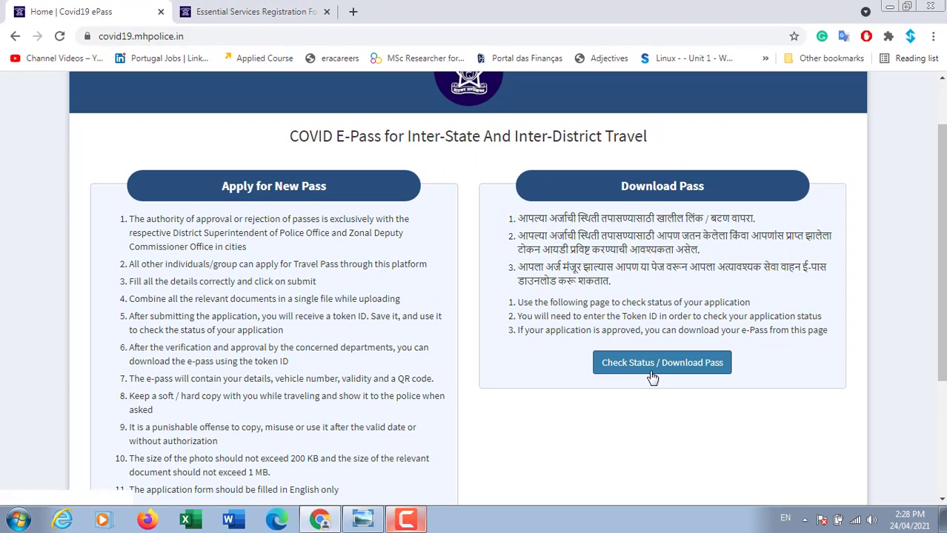
View the page for checking application status or downloading a pass, and return to the e-Pass home page
left_click(652, 374)
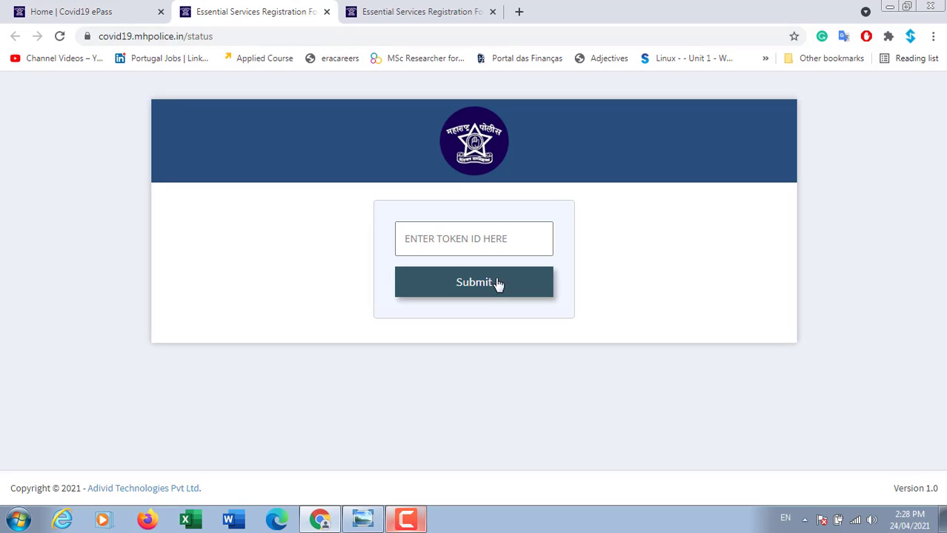
left_click(112, 13)
Open the application form for a new travel pass from the e-Pass home page
scroll(498, 321, "down", 2)
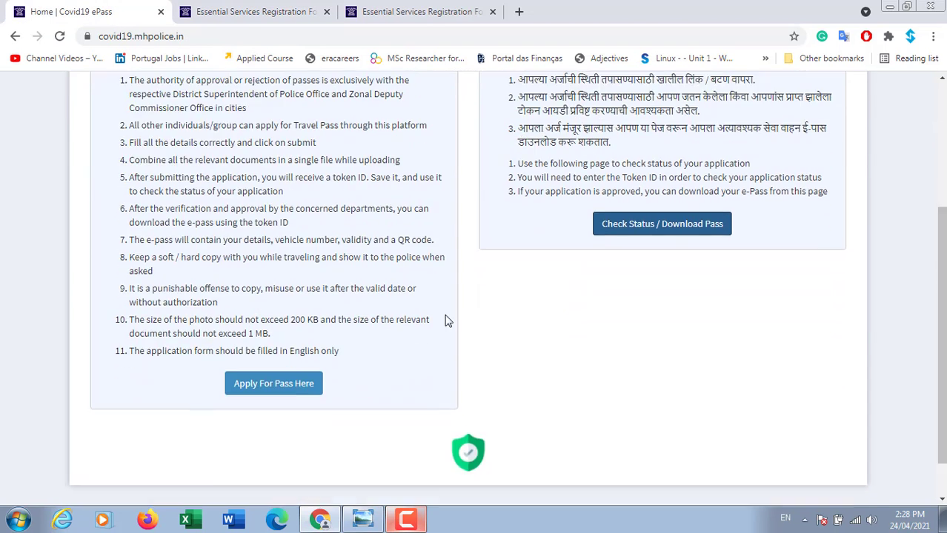
scroll(424, 258, "up", 2)
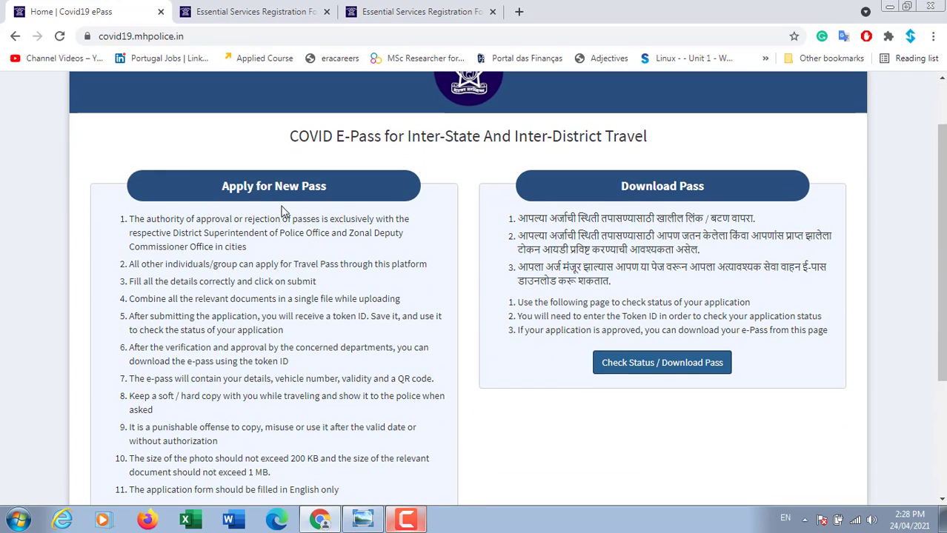
scroll(282, 213, "down", 2)
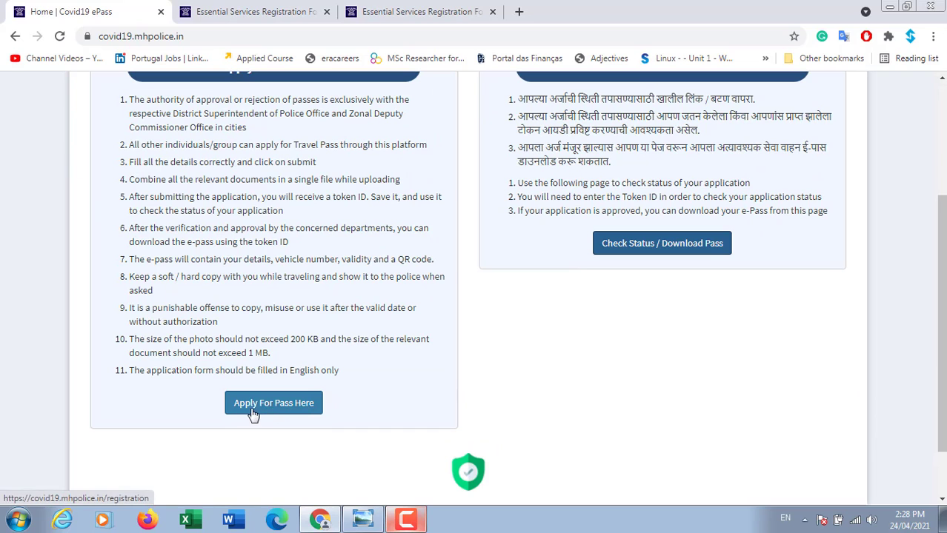
left_click(274, 412)
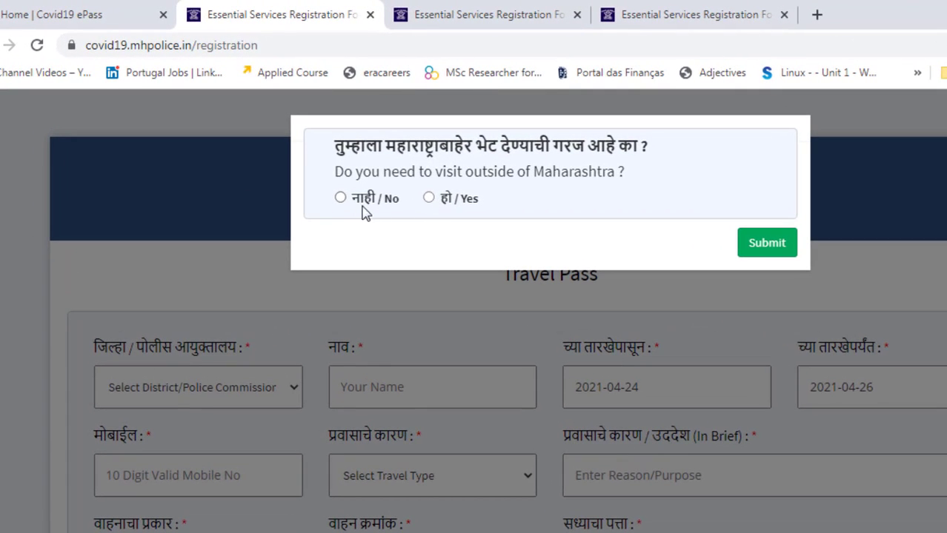
Answer Yes to needing to visit outside Maharashtra and choose 0 to 4 co-passengers
left_click(429, 197)
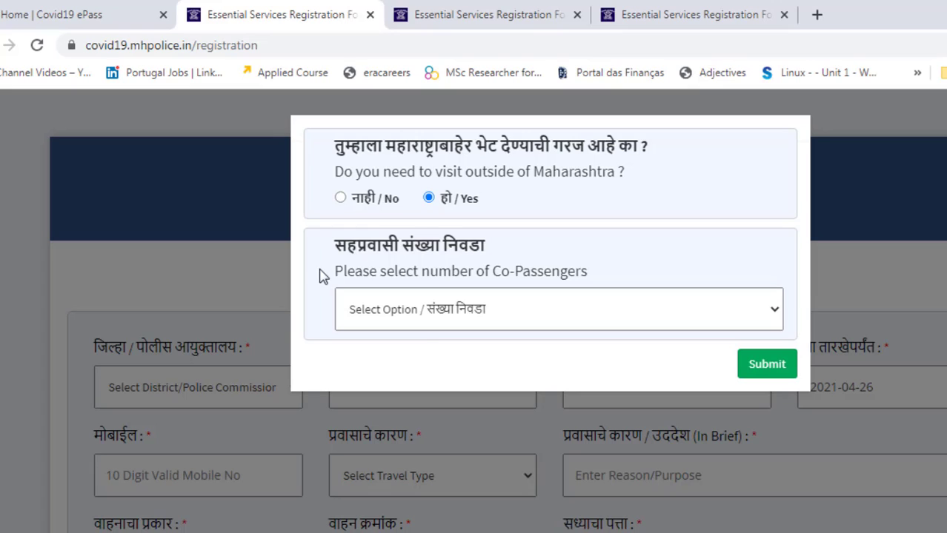
left_click(426, 326)
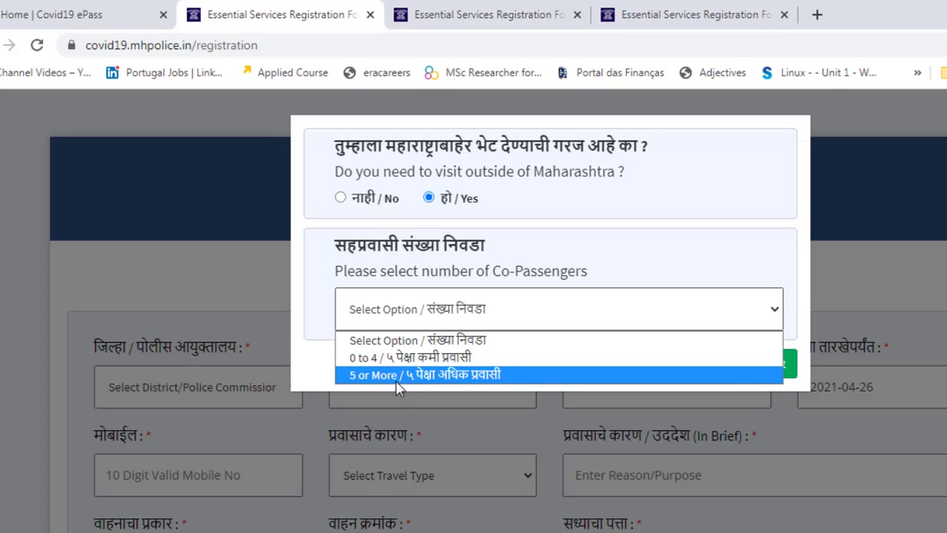
left_click(419, 359)
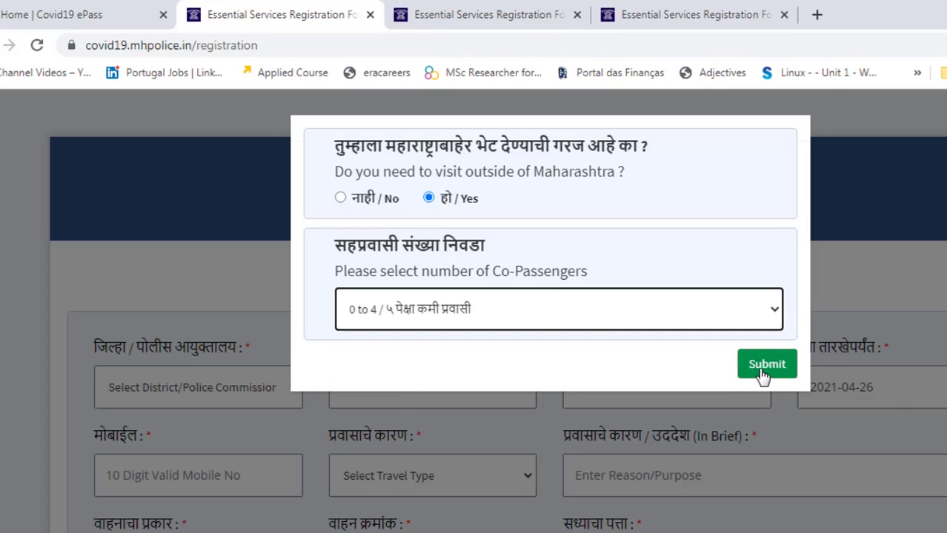
Answer No to needing to visit outside Maharashtra and submit the answer
left_click(340, 199)
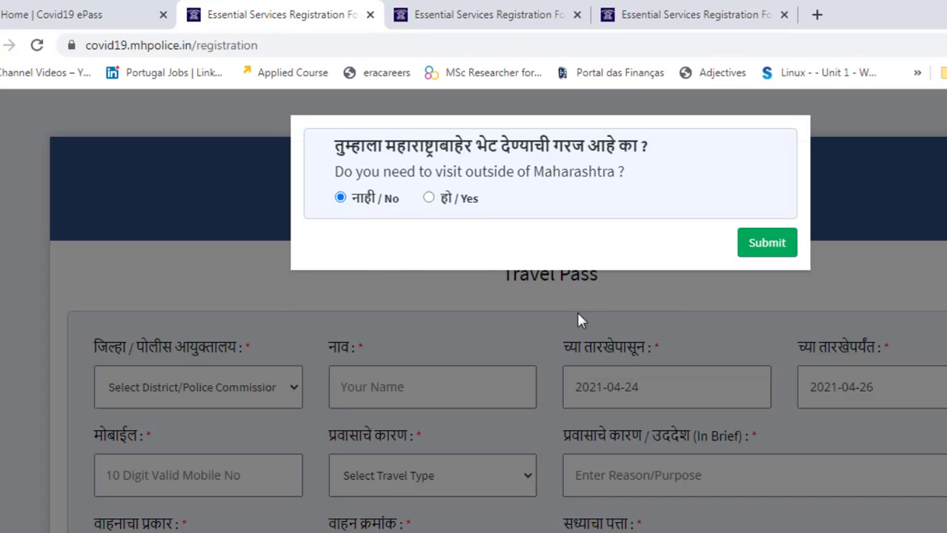
left_click(786, 249)
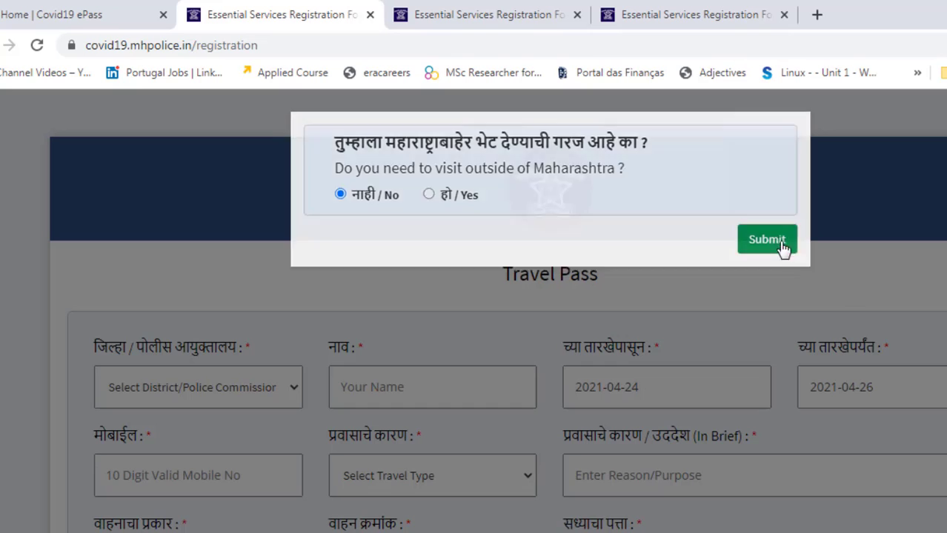
Set the District/Police Commissionerate in the Travel Pass form to Aurangabad City
scroll(652, 298, "down", 1)
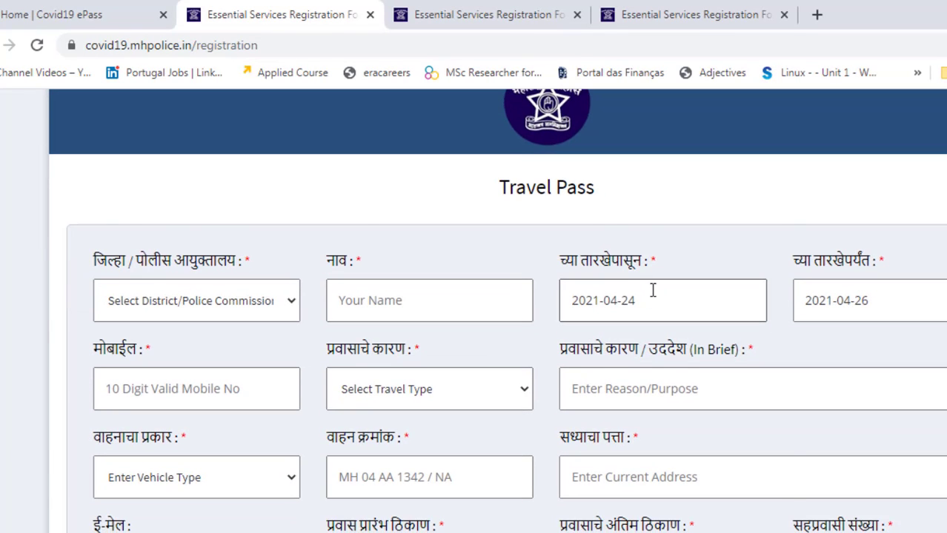
scroll(653, 290, "down", 1)
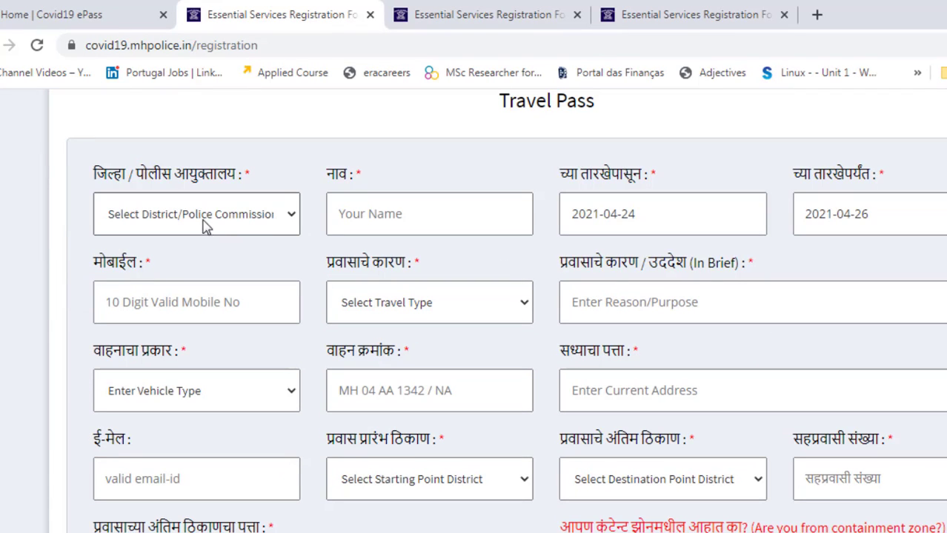
left_click(252, 226)
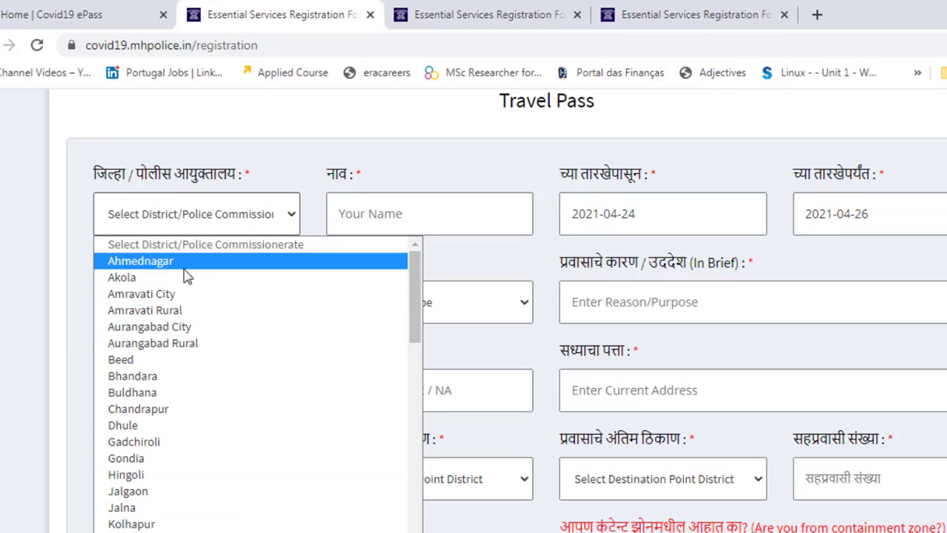
left_click(178, 330)
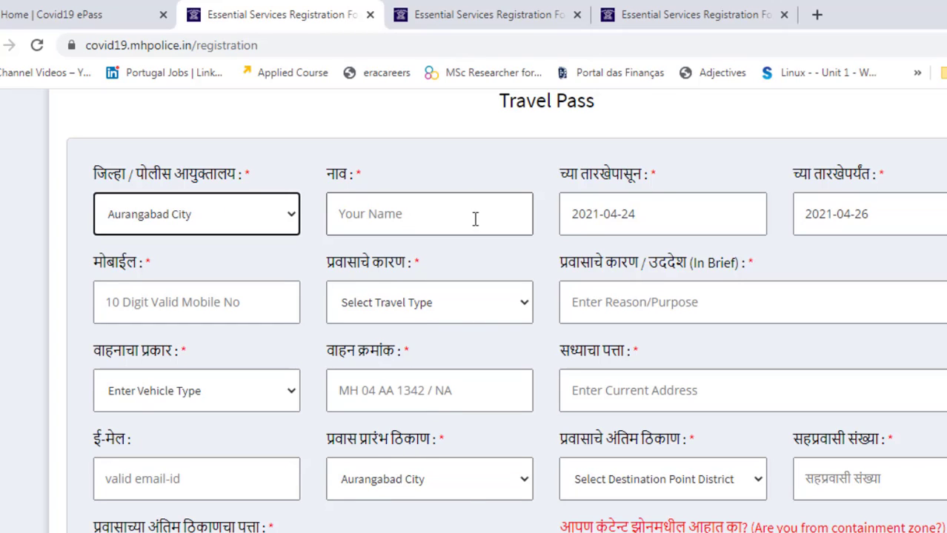
Look at the travel start date calendar and the available travel types without changing either field
left_click(649, 212)
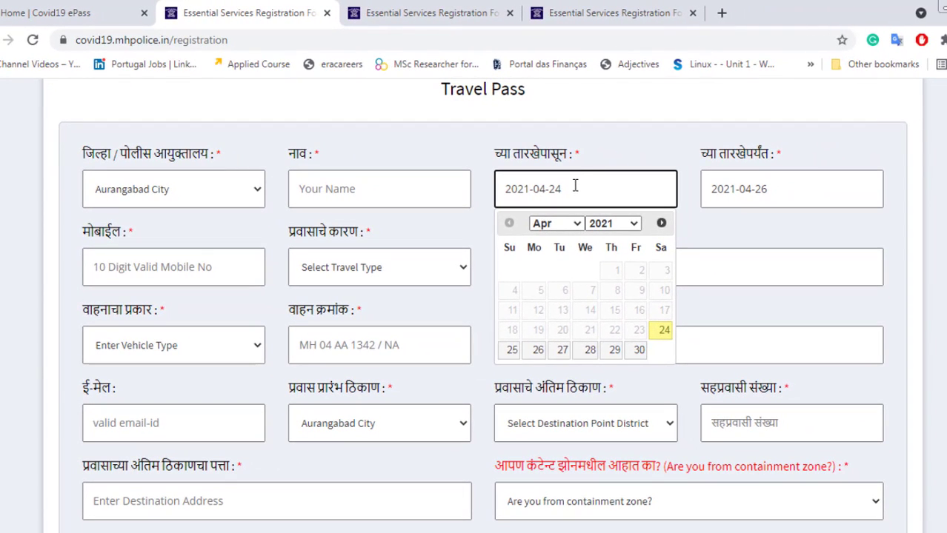
left_click(593, 161)
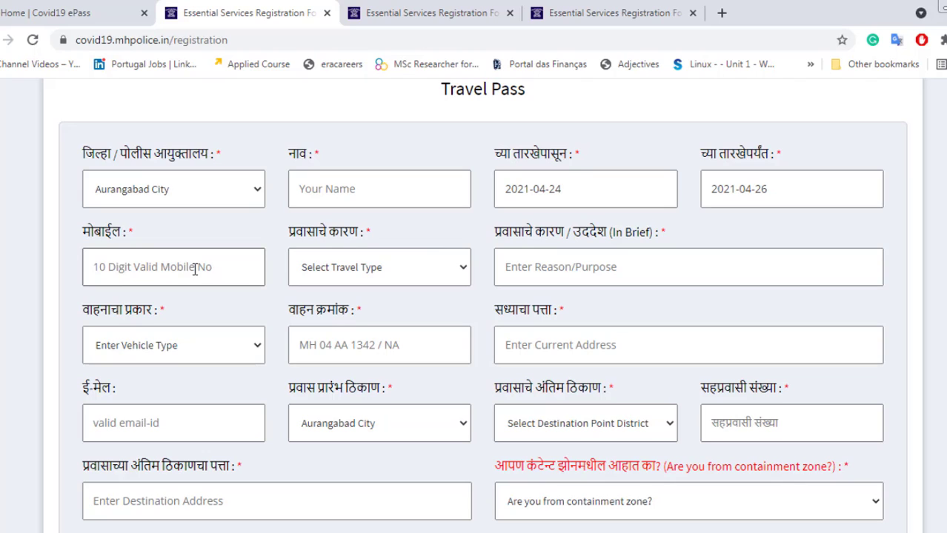
left_click(390, 270)
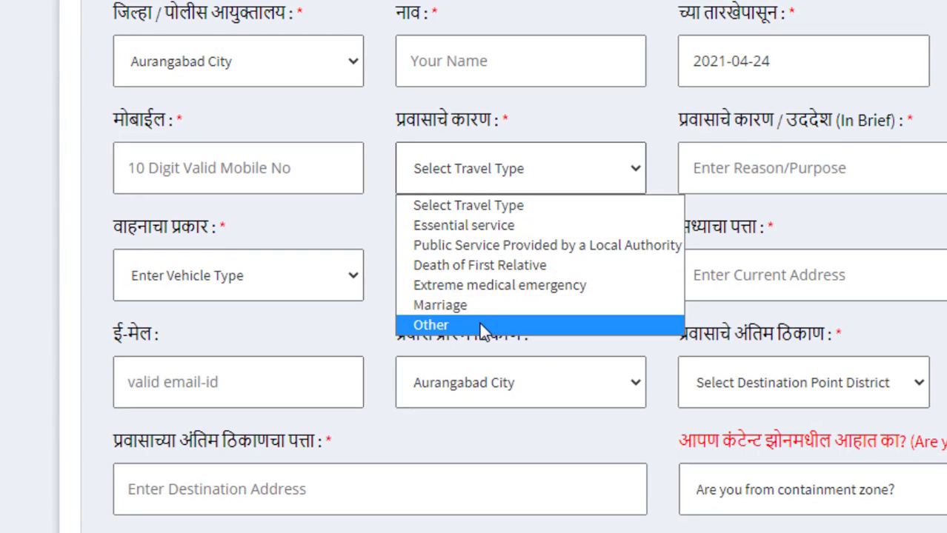
left_click(744, 198)
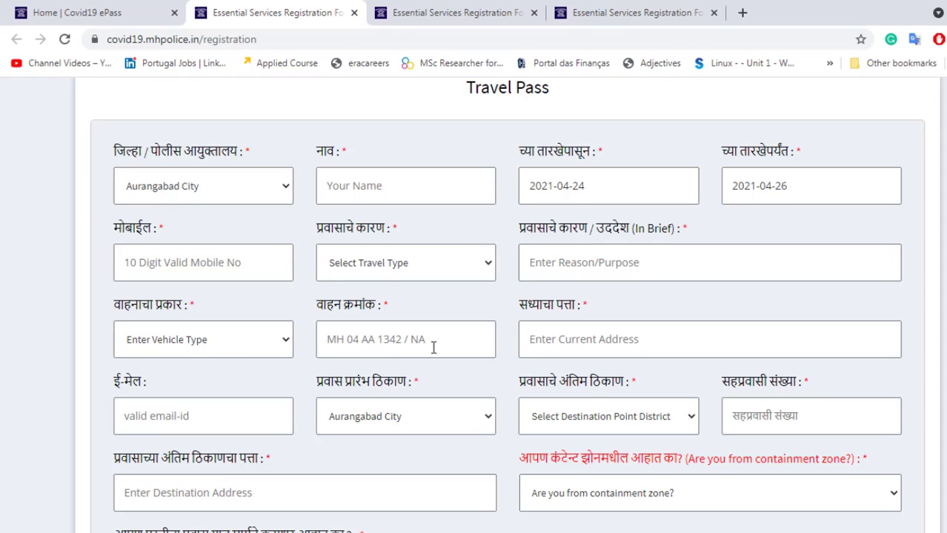
Set the vehicle type to Private Bus and the destination point district to Beed
left_click(267, 348)
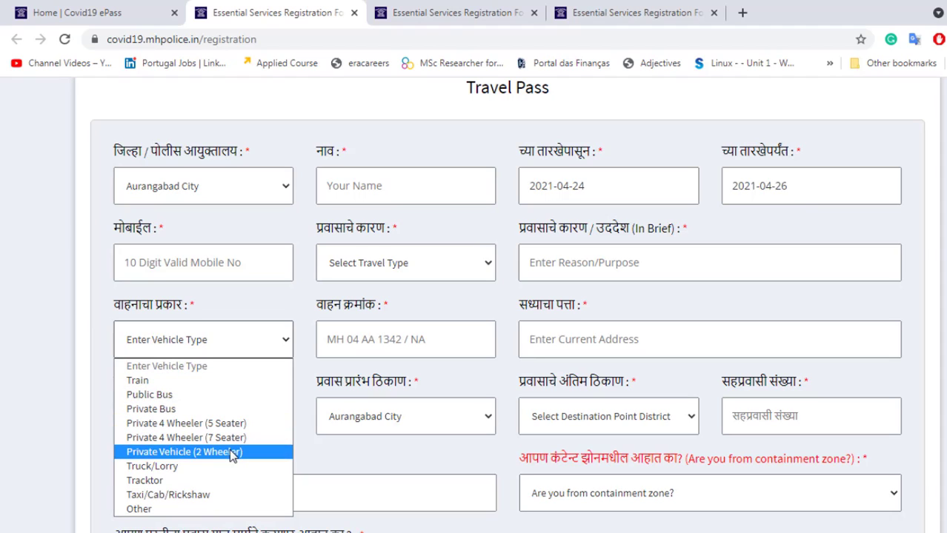
left_click(171, 409)
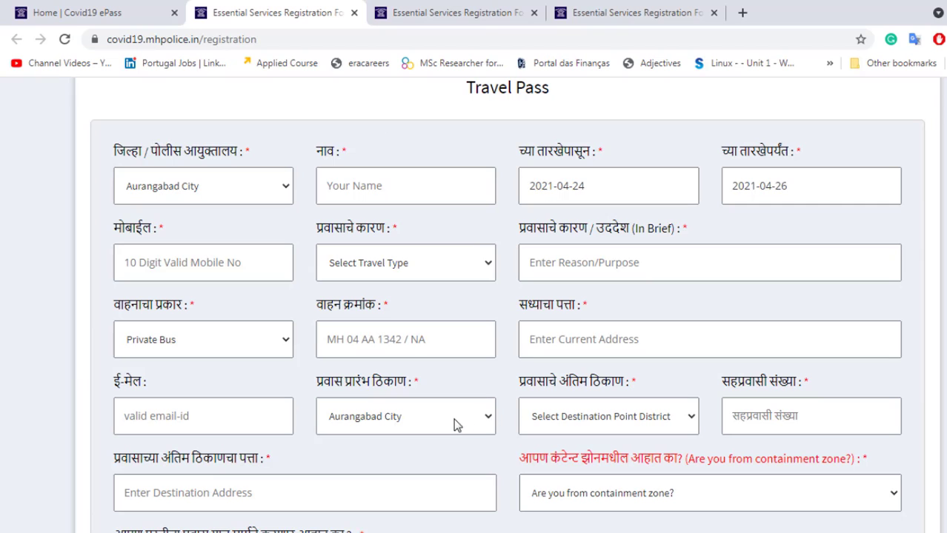
scroll(441, 428, "down", 2)
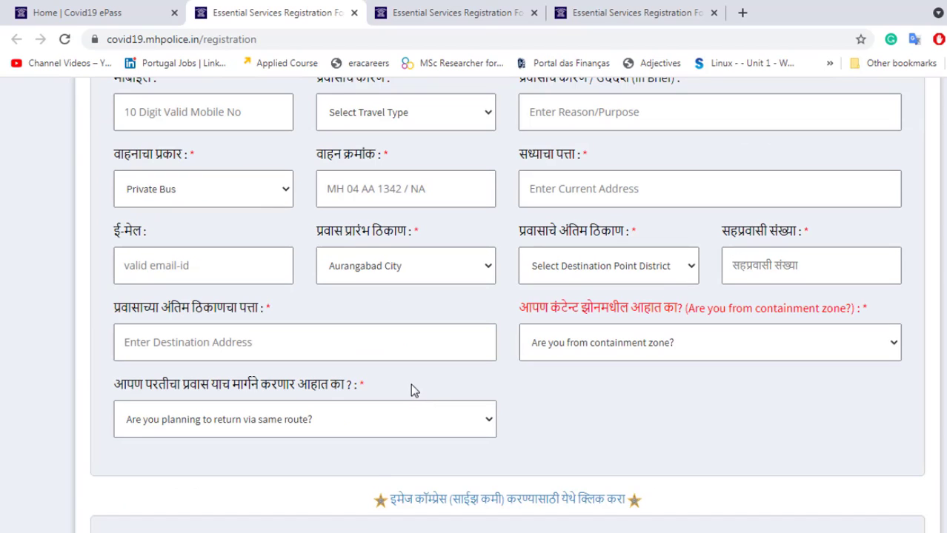
left_click(598, 271)
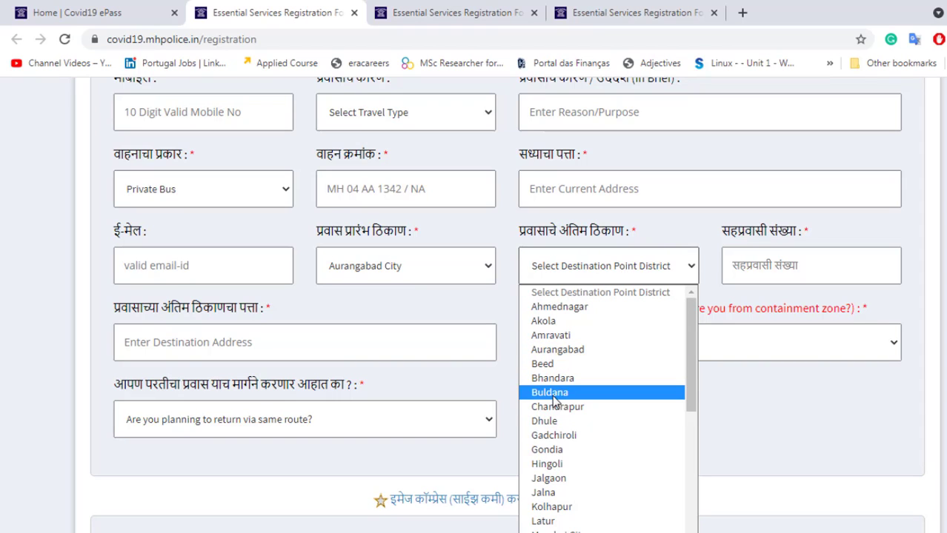
left_click(553, 366)
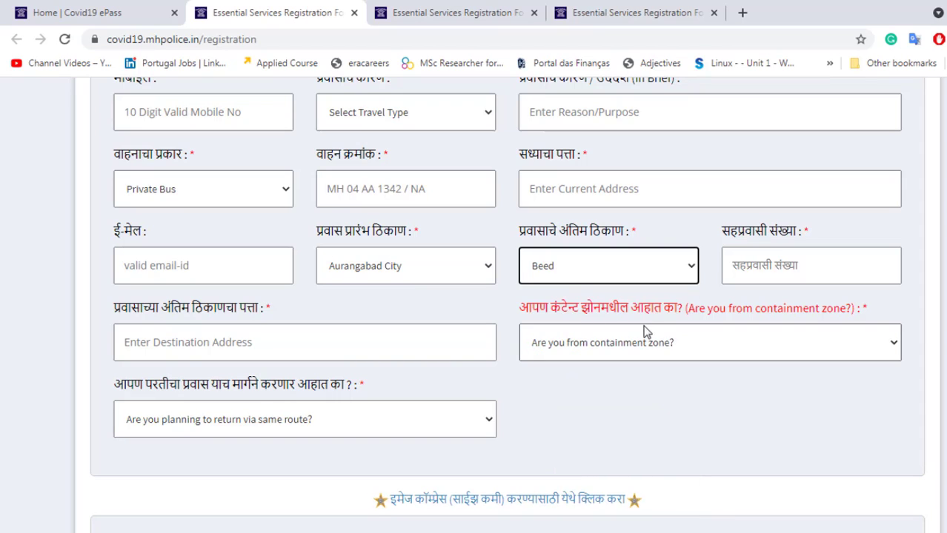
Answer No for the containment zone and Yes for returning via the same route, and activate the return co-passenger count field
scroll(770, 253, "down", 1)
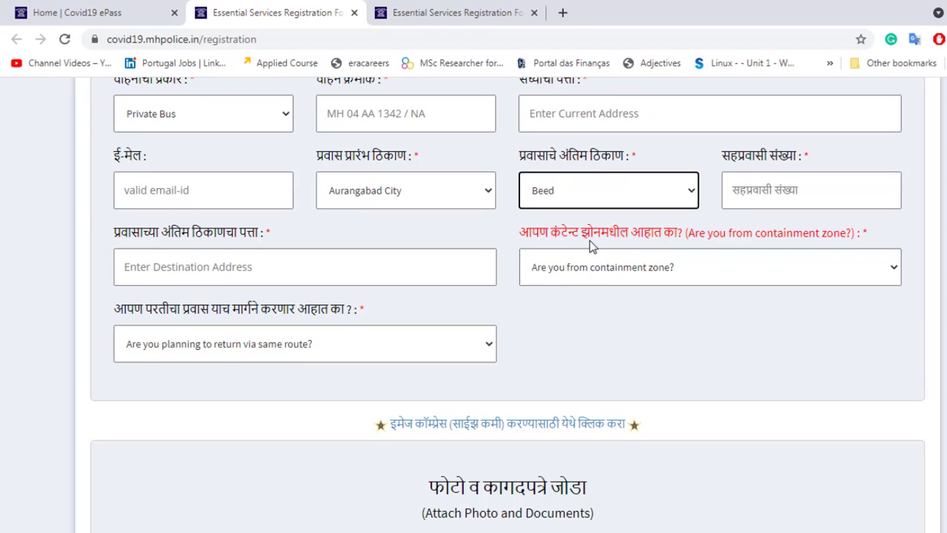
left_click(657, 266)
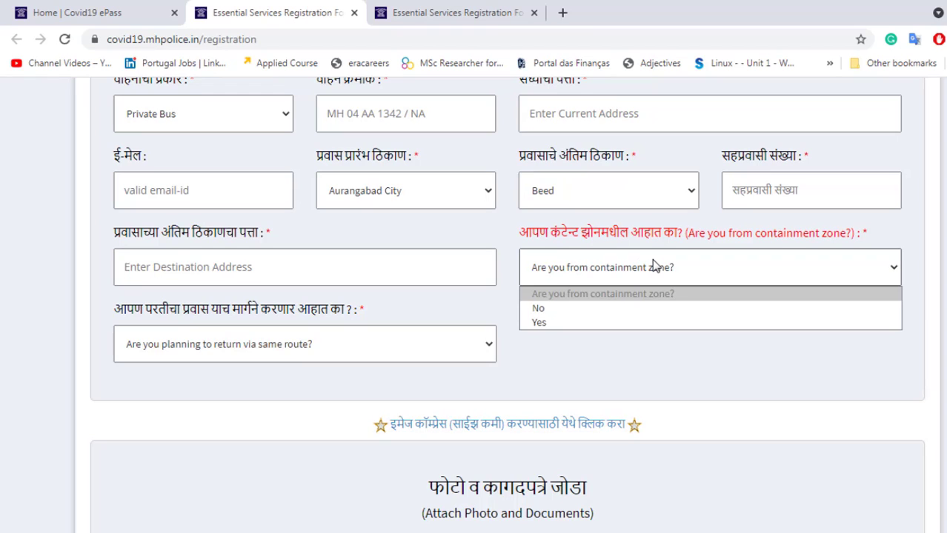
left_click(541, 315)
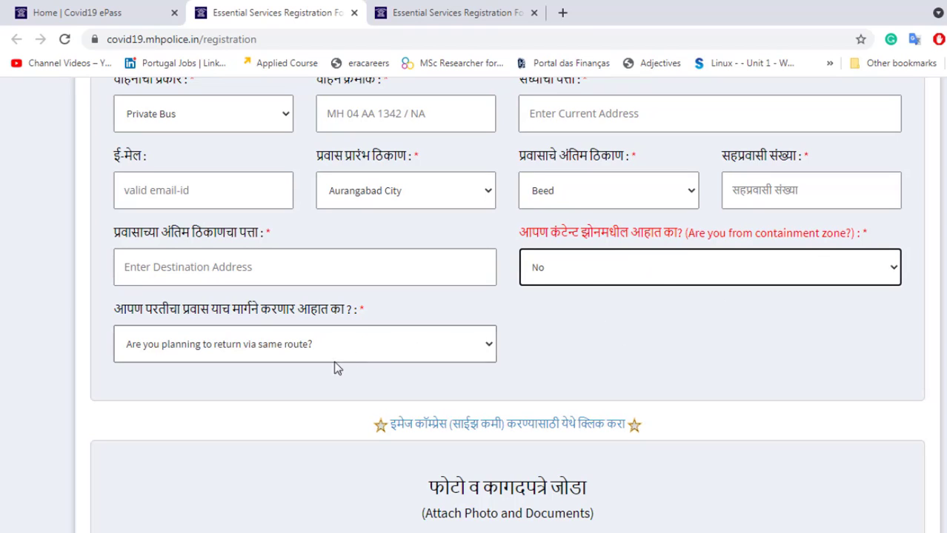
left_click(234, 349)
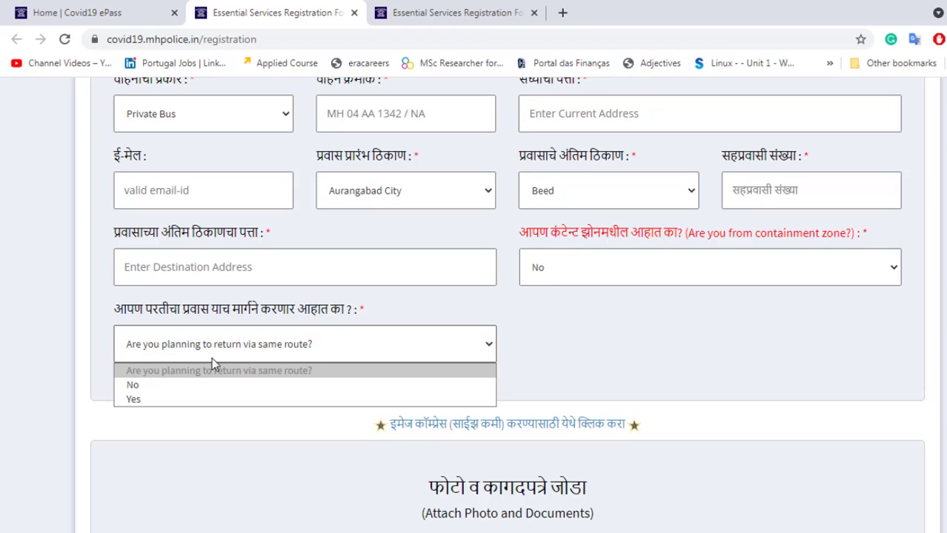
left_click(145, 401)
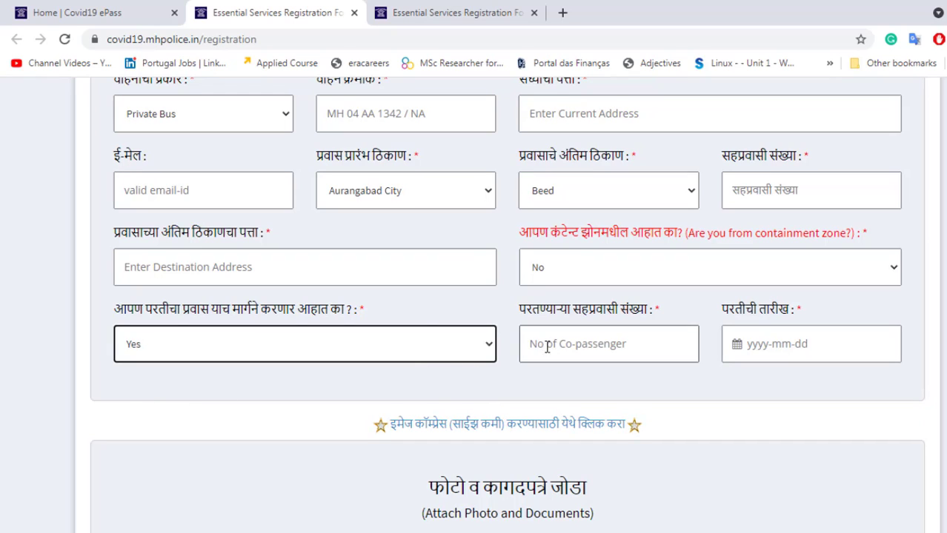
left_click(590, 339)
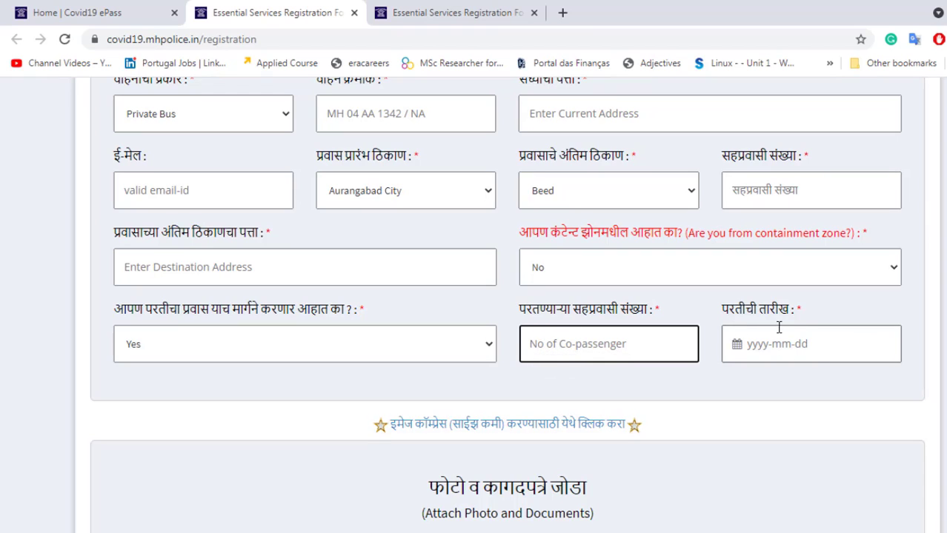
Examine the photo and document attachment section, including the relevant document and RT PCR test uploads
scroll(634, 402, "down", 2)
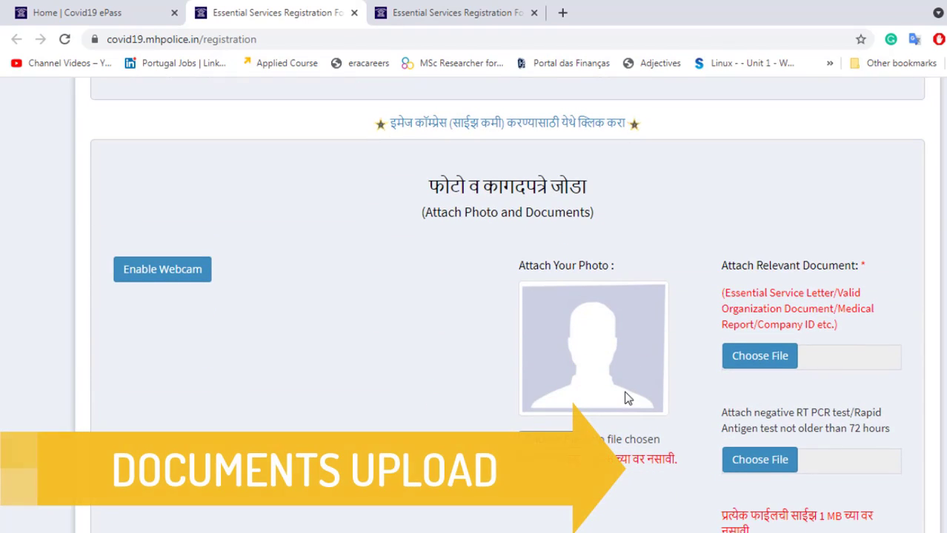
scroll(628, 397, "down", 1)
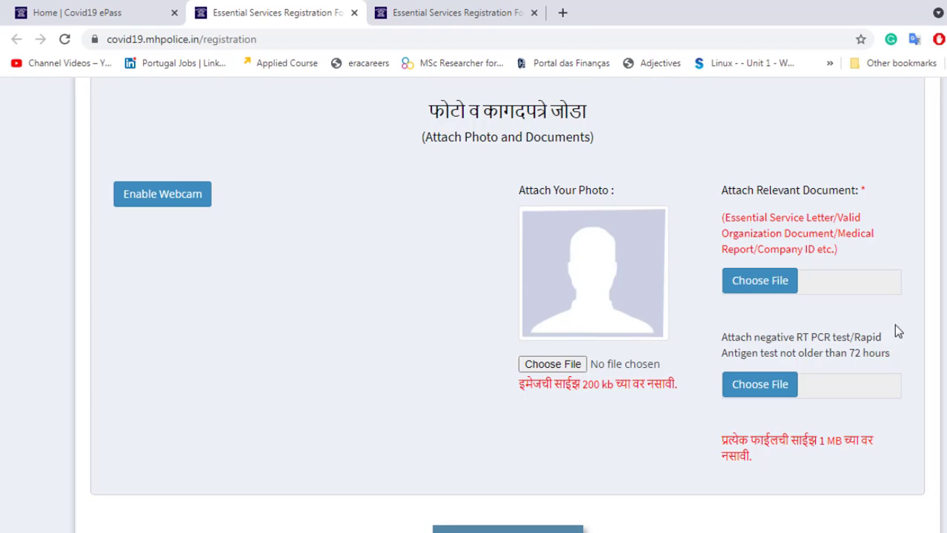
left_click(777, 393)
Open the image compression site linked above the attachment section and return to the attachments in the registration form
scroll(474, 346, "up", 2)
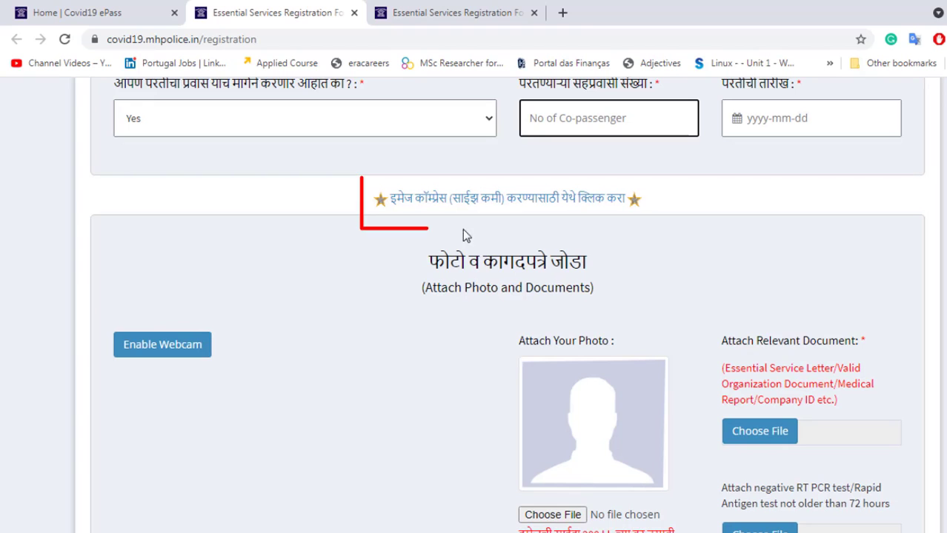
left_click(446, 205)
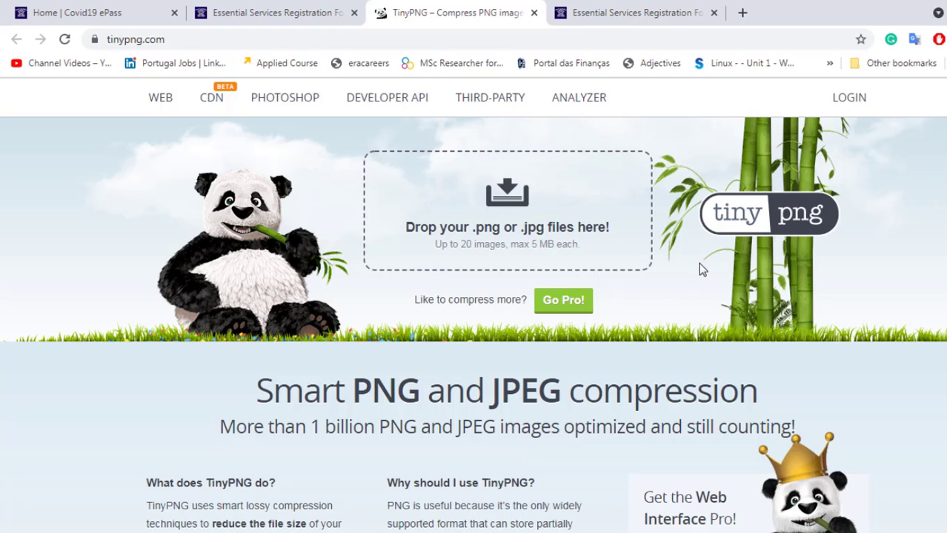
left_click(283, 15)
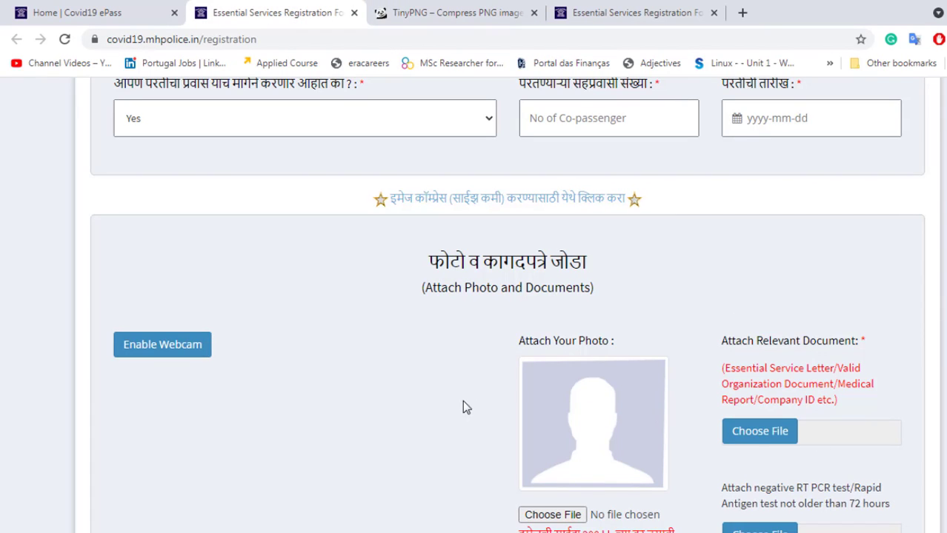
scroll(465, 400, "down", 1)
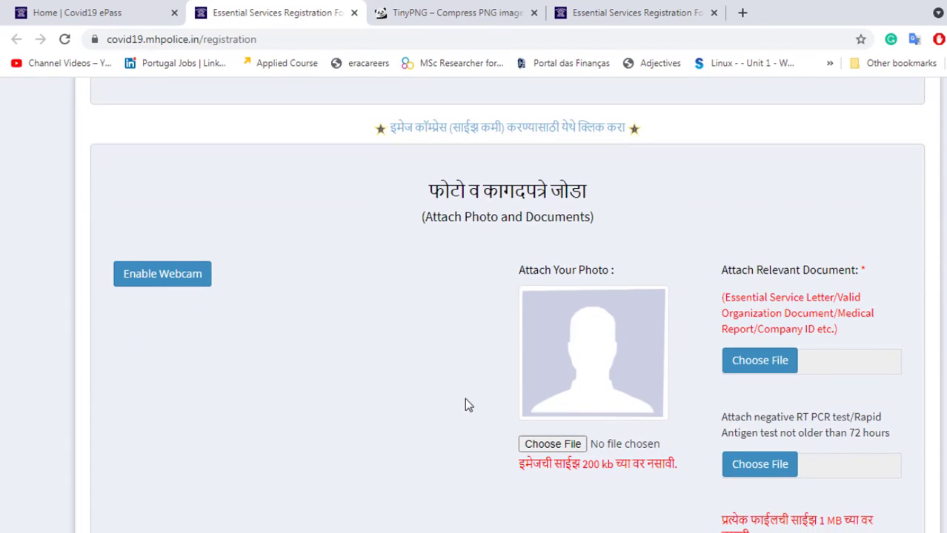
Enable the webcam in the photo attachment section, turn it off again, and view the end of the registration form
left_click(149, 282)
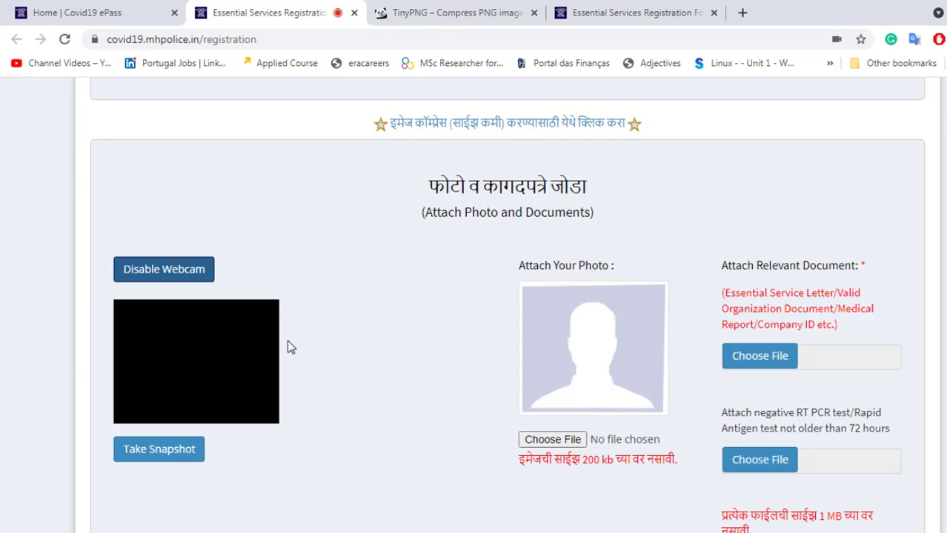
left_click(186, 276)
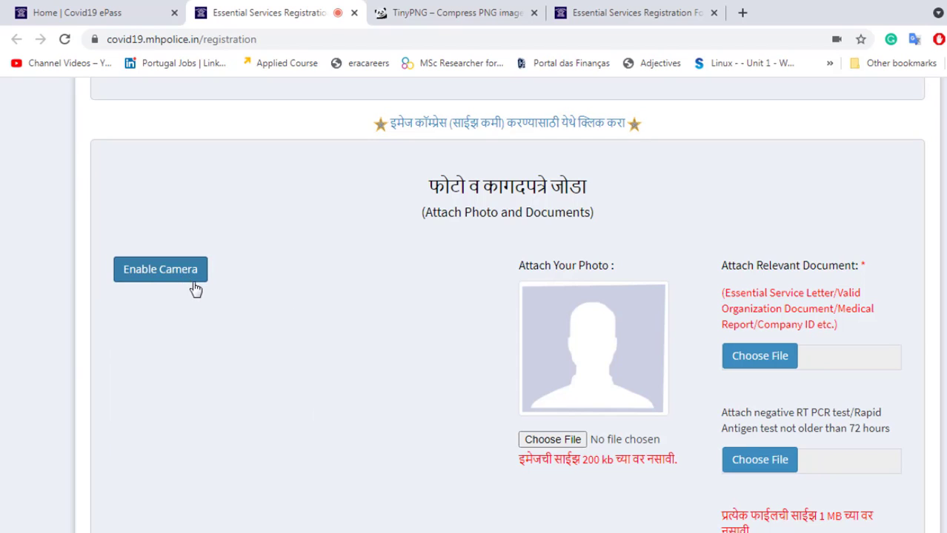
scroll(517, 360, "down", 3)
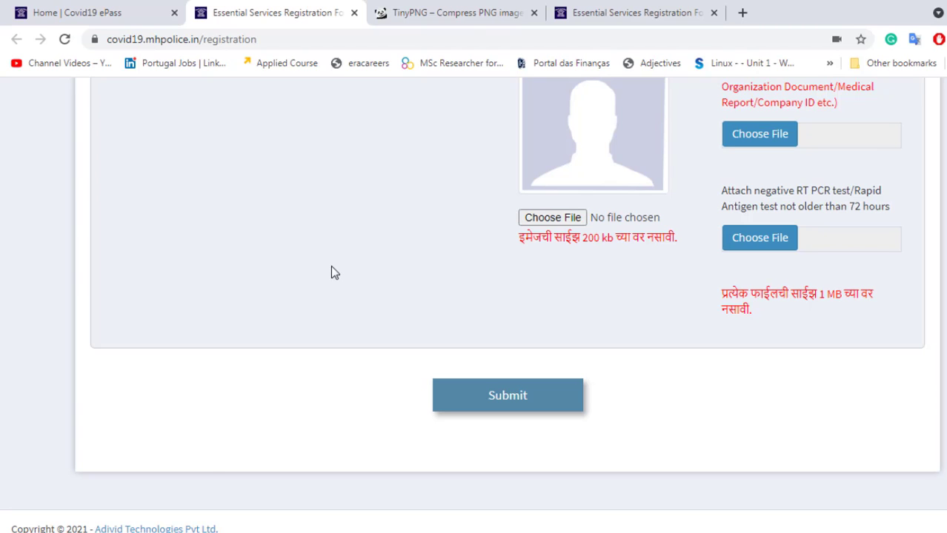
Return to the e-Pass home page and review the instructions for applying for a new pass and checking status or downloading it
key("ctrl+shift+Tab")
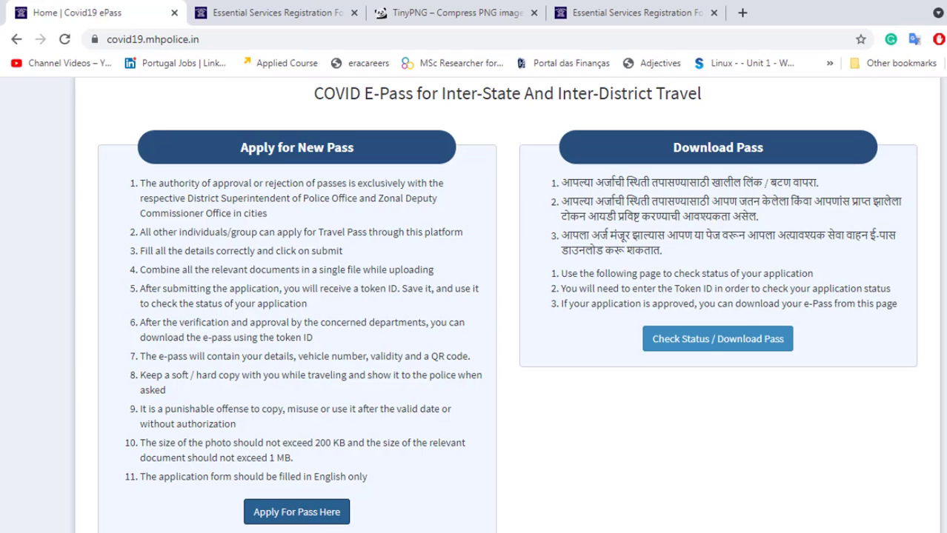
scroll(507, 305, "up", 2)
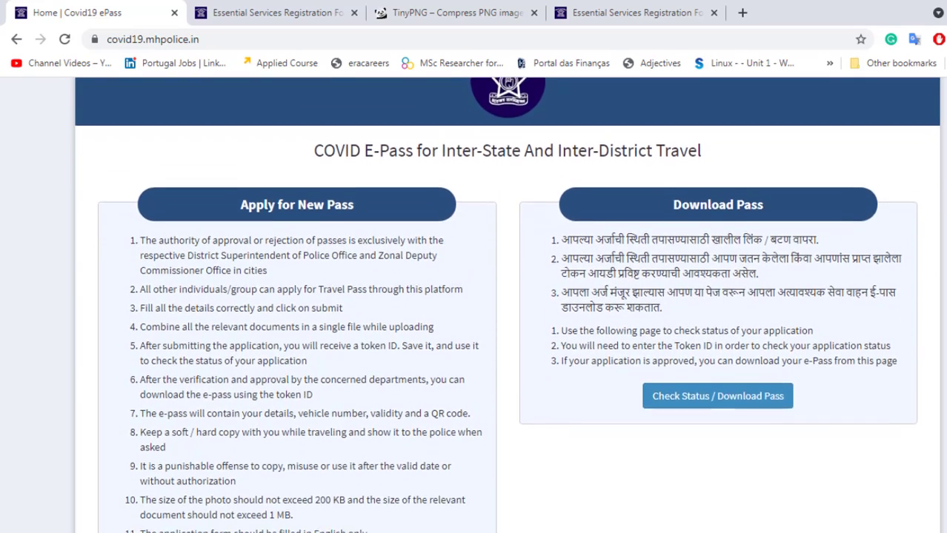
scroll(541, 356, "down", 1)
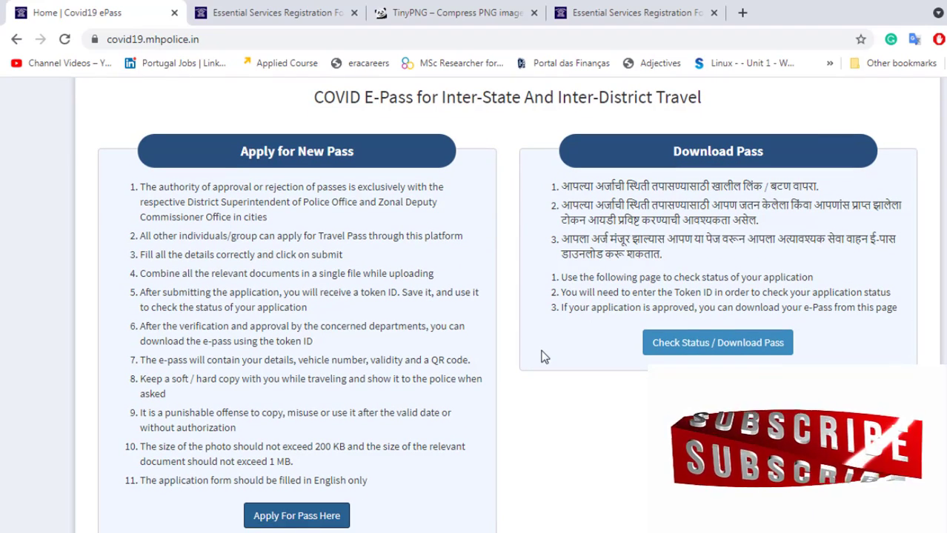